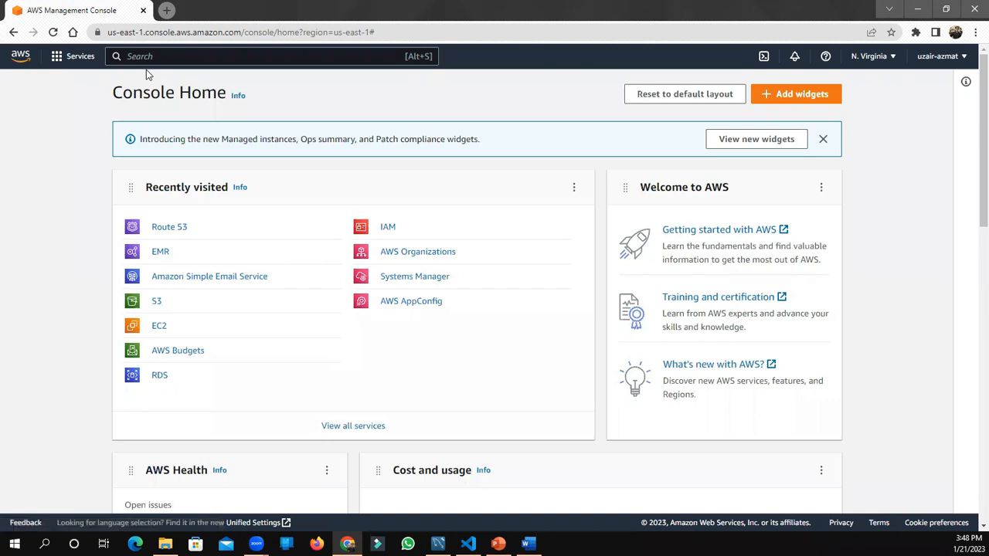
Search the AWS services for s3 and open the S3 service in a new browser tab.
left_click(158, 55)
type("s3")
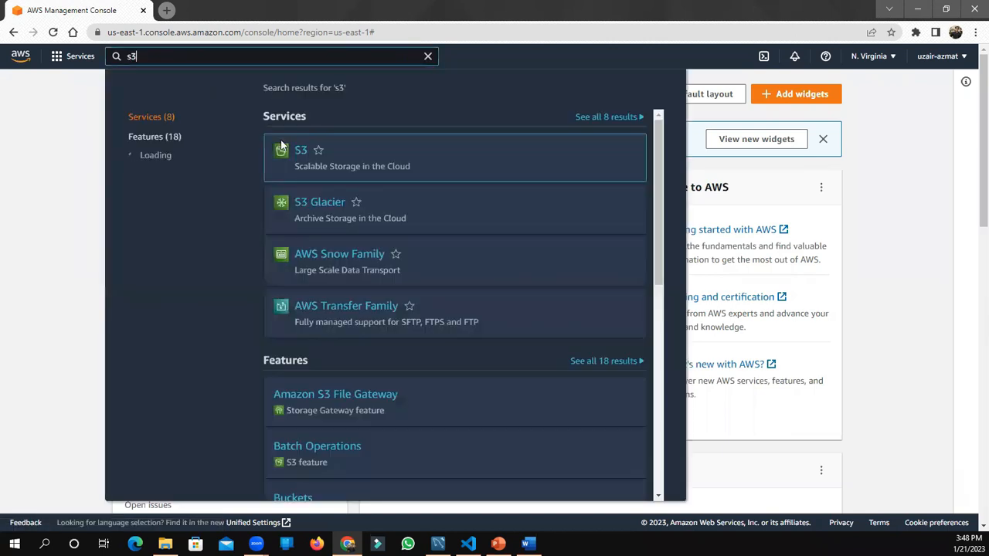
right_click(301, 152)
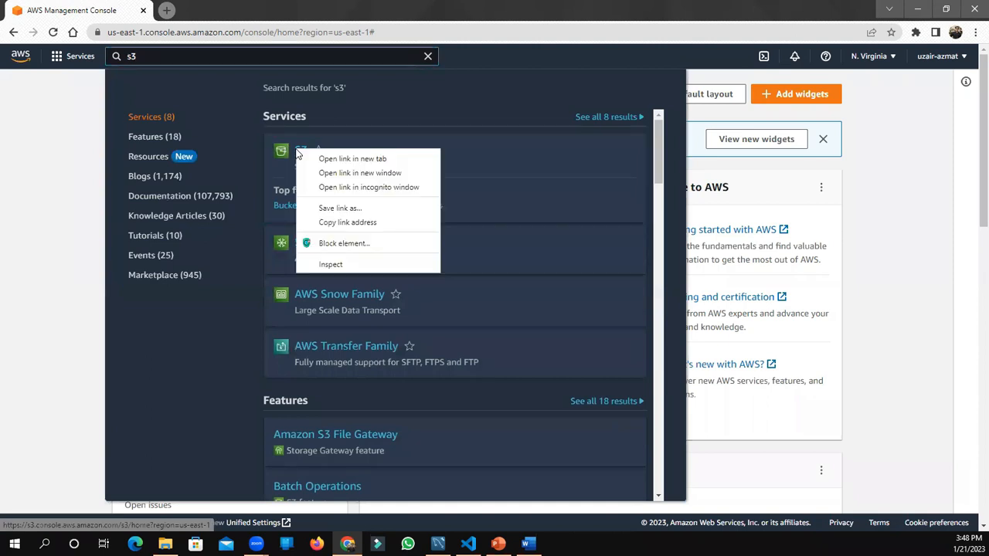
left_click(317, 159)
left_click(220, 11)
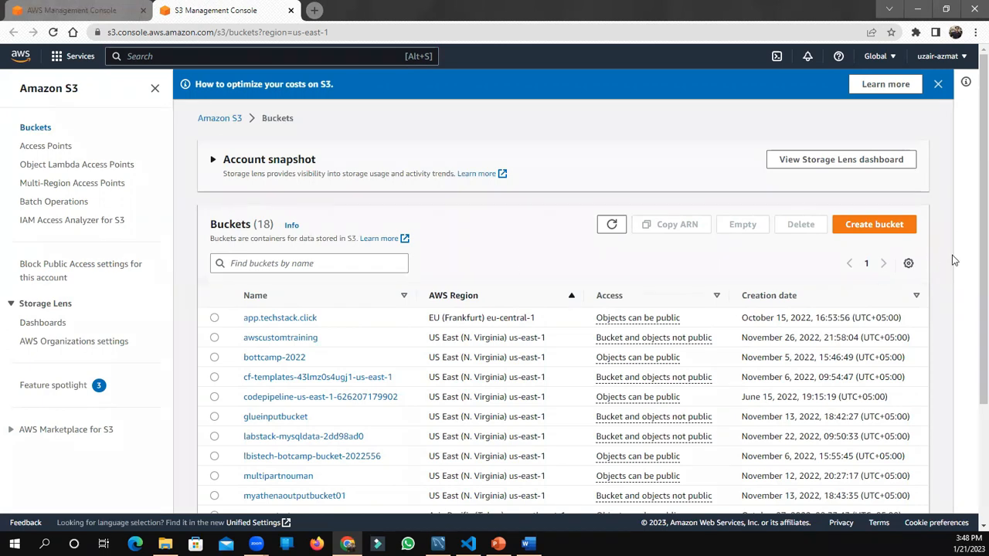
Start creating a new S3 bucket and name it awsbootcamp2023b9.
left_click(875, 224)
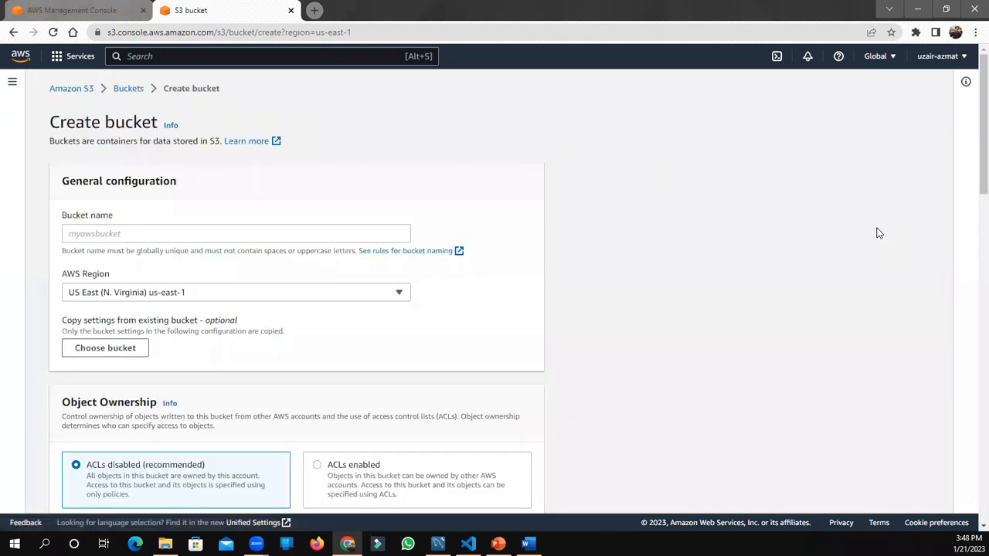
left_click(287, 238)
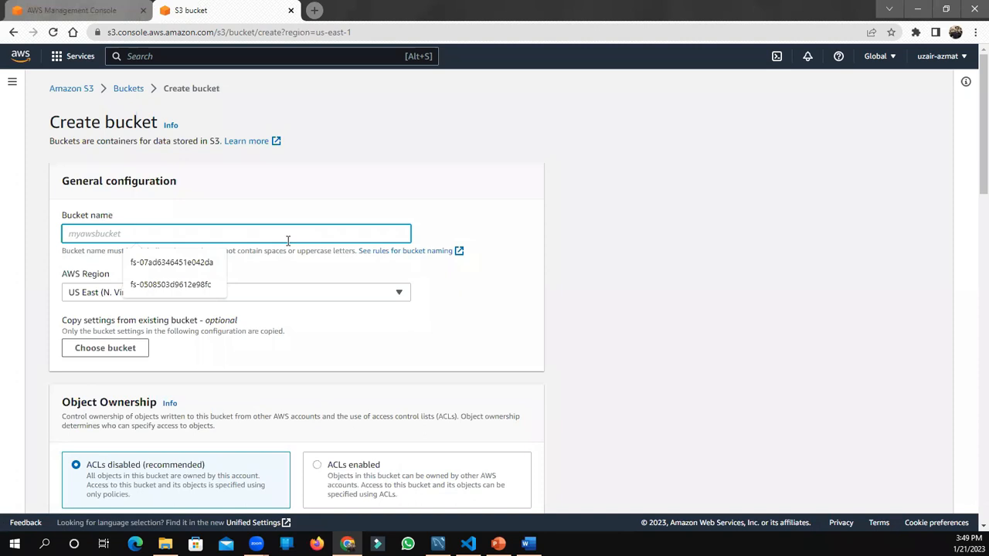
type("aws")
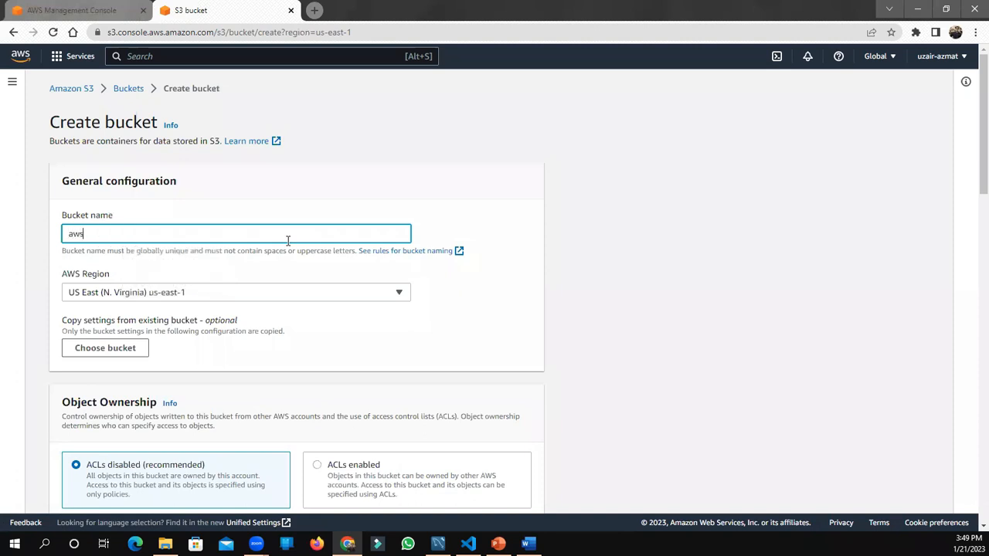
type("bootcam")
type("p")
type("202")
type("3b")
type("l")
type("9")
Turn off Block all public access for the new bucket.
scroll(265, 349, "down", 10)
scroll(265, 348, "up", 5)
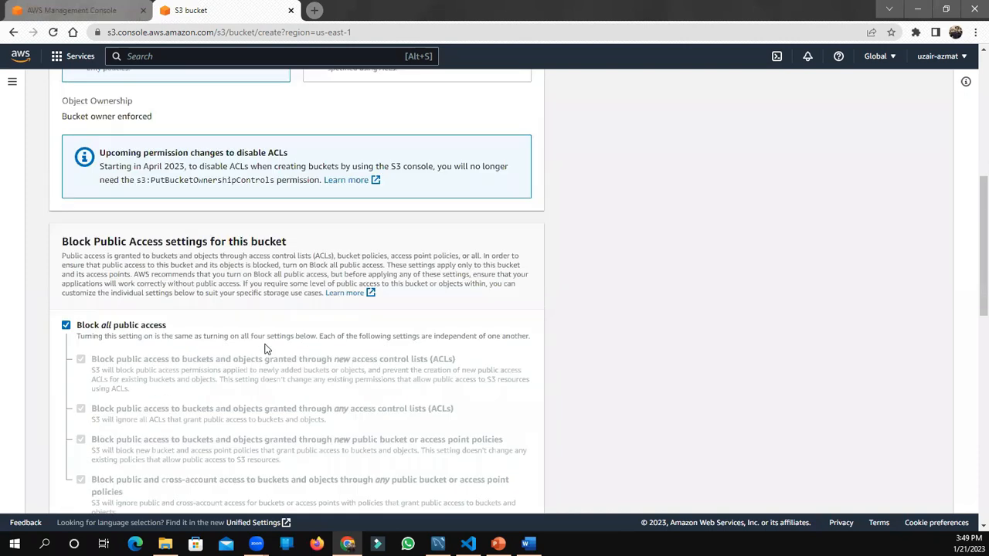
scroll(260, 328, "up", 5)
scroll(261, 328, "down", 5)
left_click(79, 324)
Enable ACLs for the bucket and set object ownership to Bucket owner preferred.
scroll(973, 289, "up", 2)
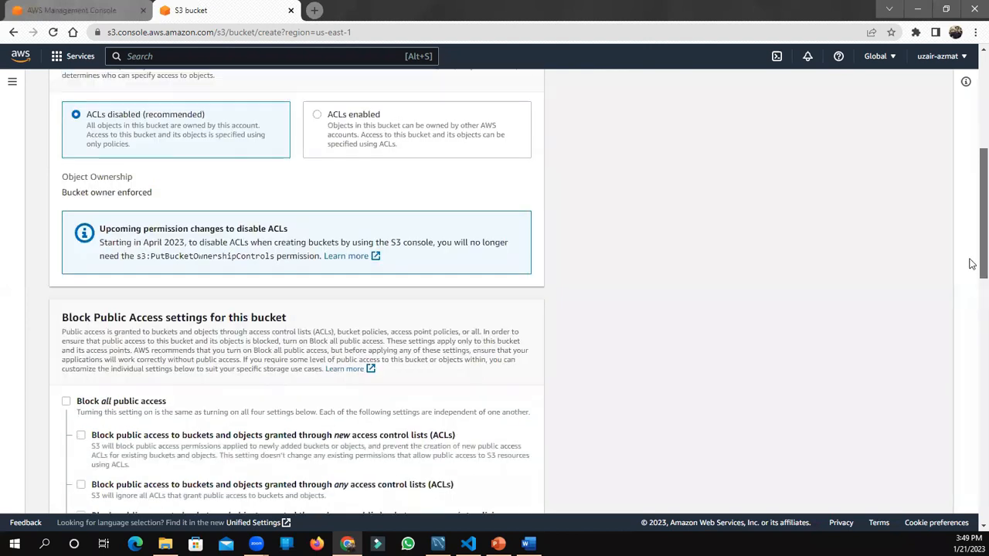
left_click(414, 245)
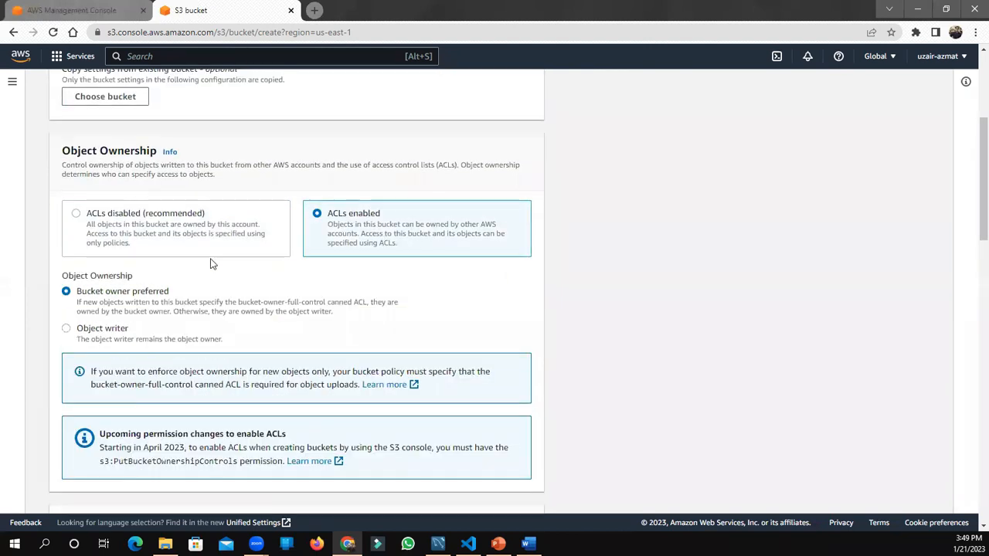
left_click(90, 335)
left_click(121, 301)
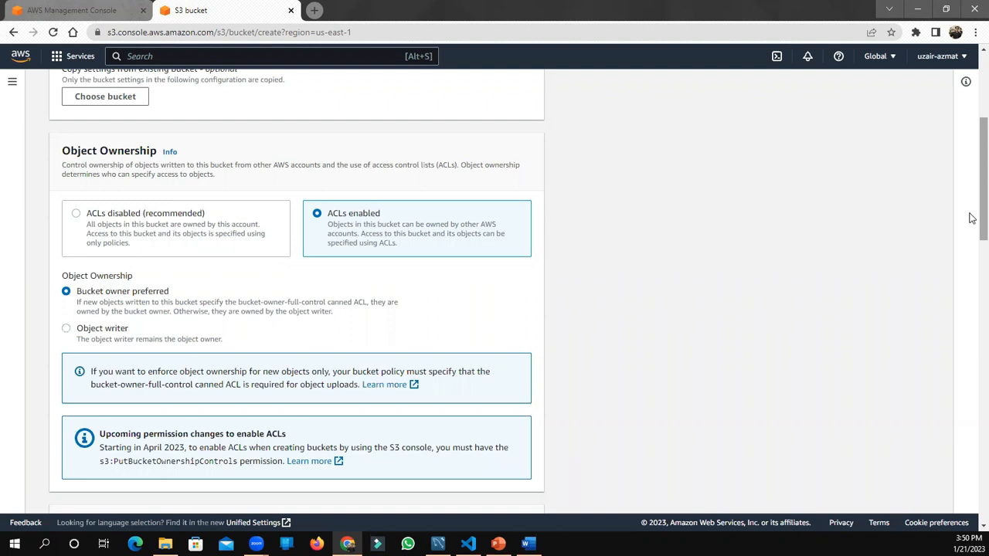
Look through the available AWS Regions and select US East (N. Virginia) us-east-1 for the bucket.
scroll(972, 168, "up", 3)
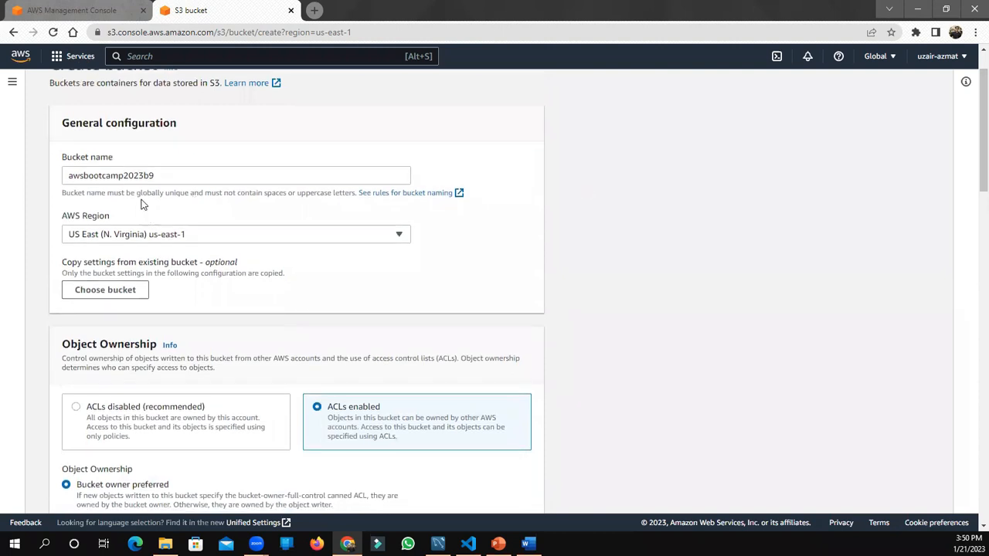
left_click(152, 238)
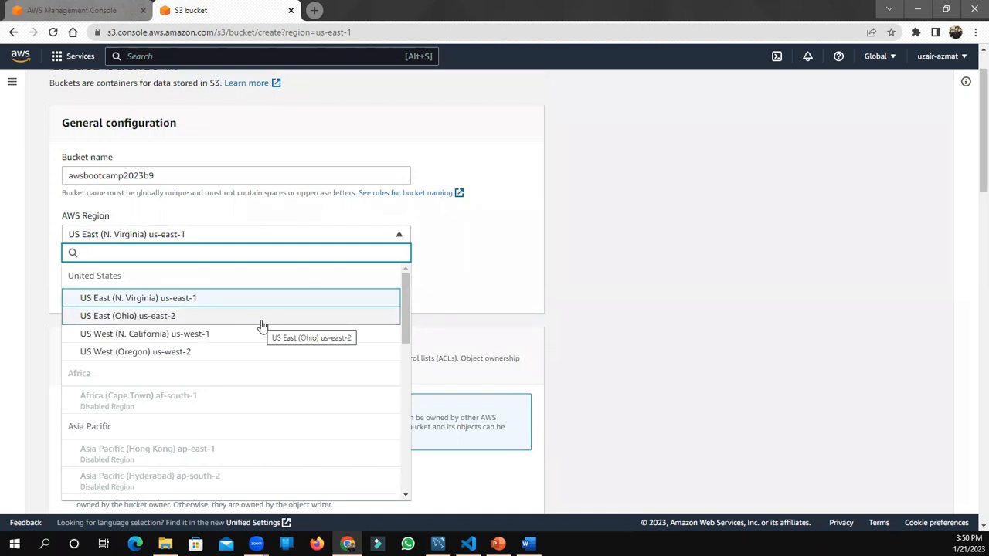
scroll(262, 326, "down", 8)
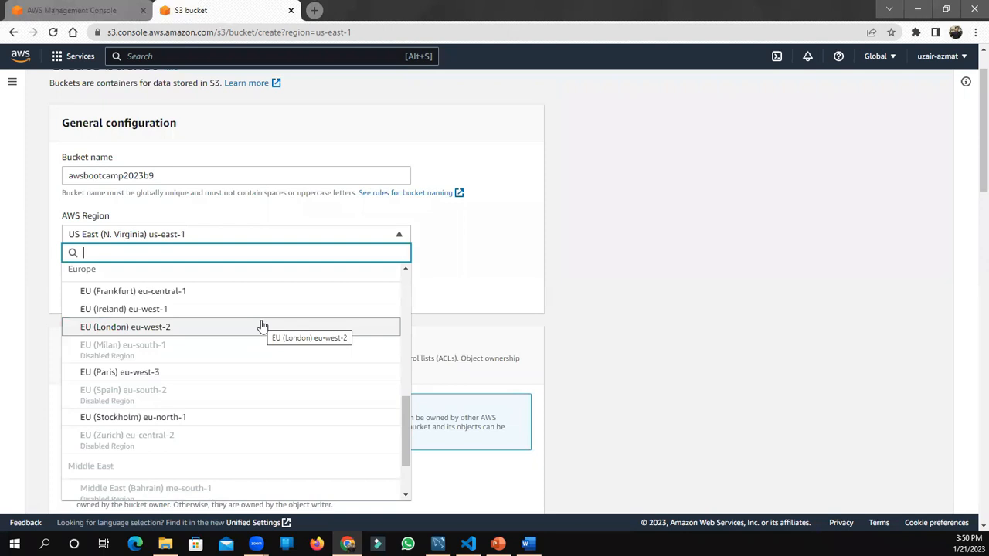
scroll(260, 324, "up", 8)
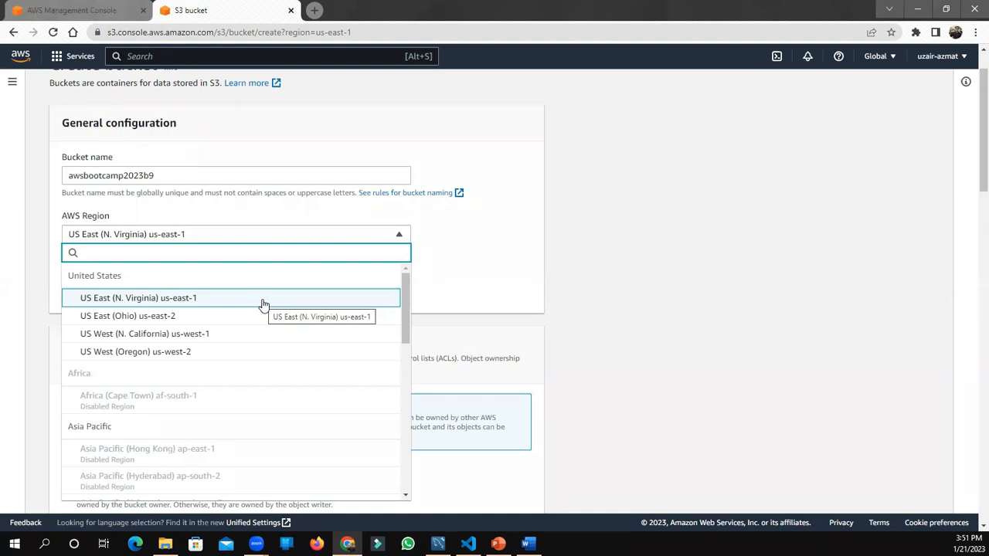
left_click(262, 303)
Acknowledge that the current settings might result in the bucket and its objects becoming public.
scroll(604, 329, "down", 6)
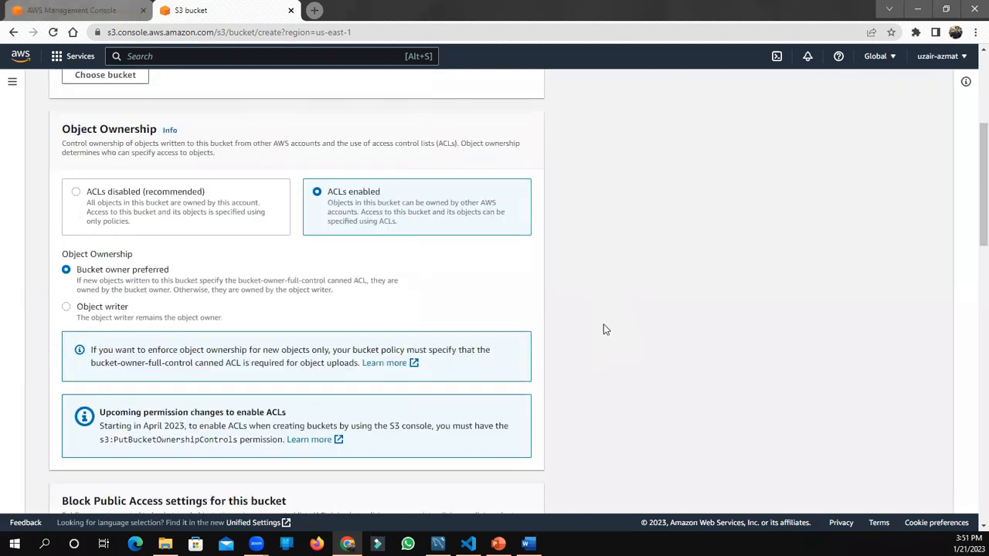
scroll(540, 323, "up", 6)
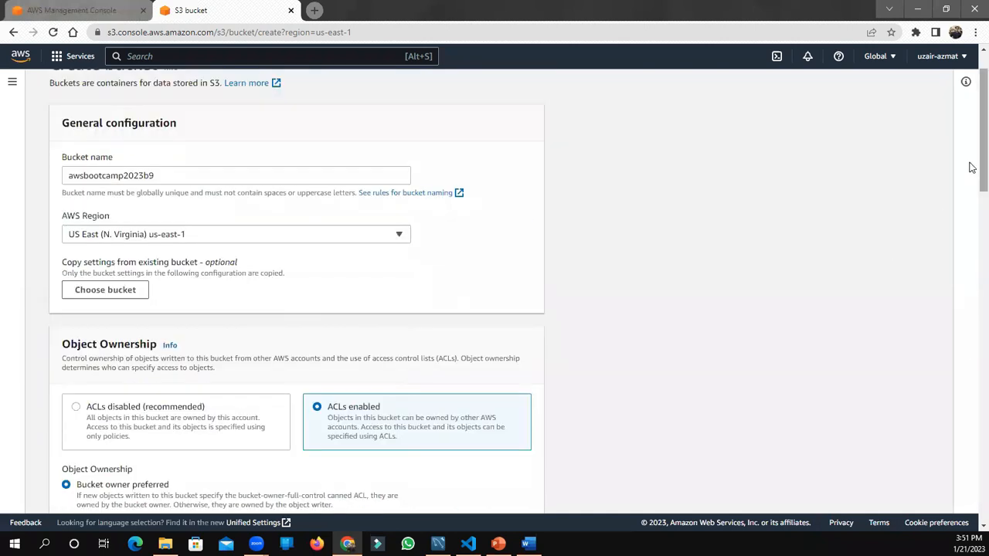
scroll(971, 165, "up", 1)
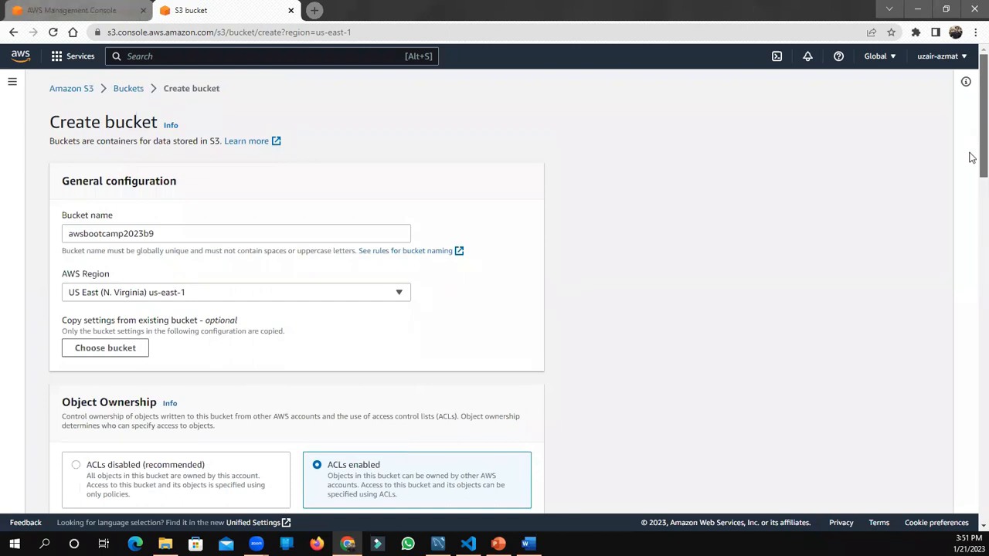
scroll(971, 165, "down", 3)
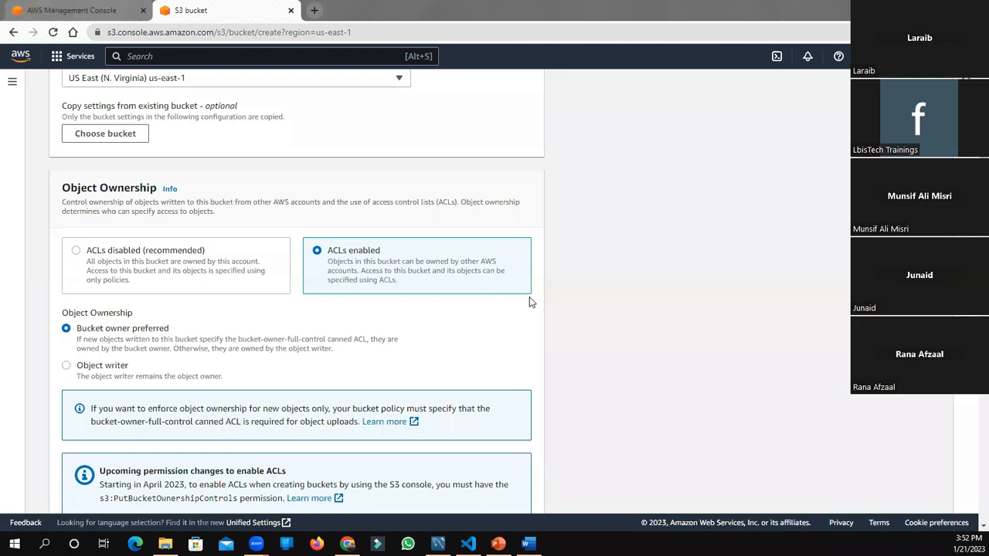
scroll(595, 304, "down", 10)
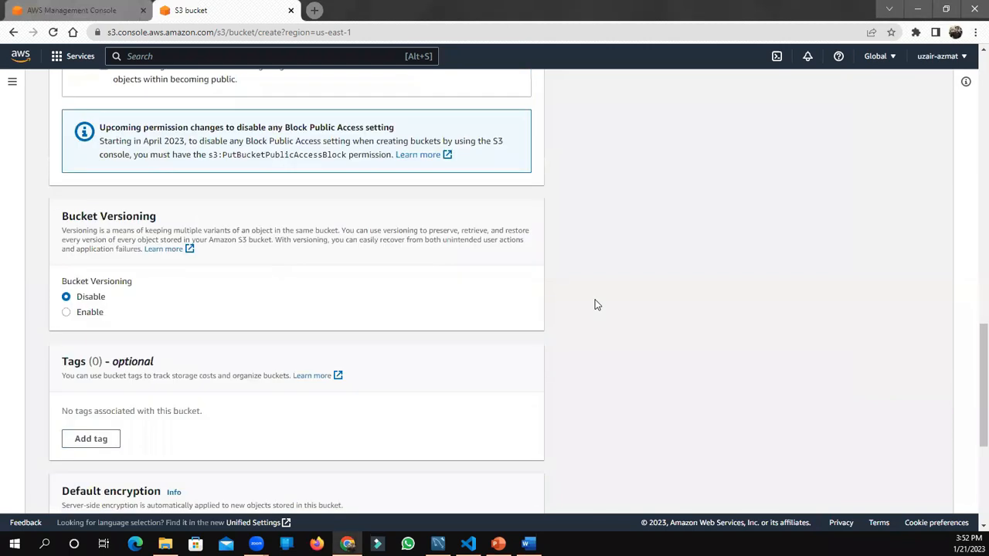
scroll(595, 304, "down", 4)
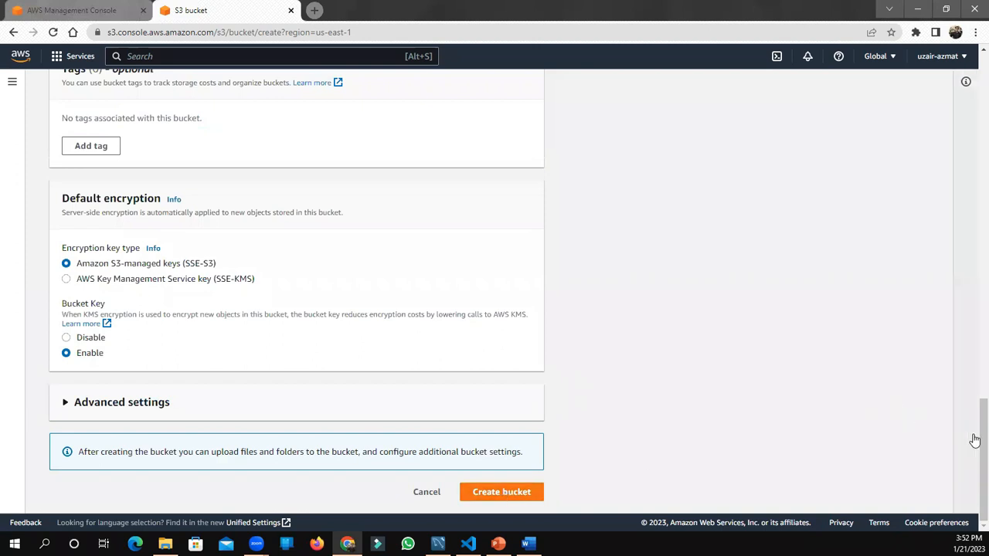
left_click_drag(971, 394, 970, 201)
scroll(968, 216, "down", 1)
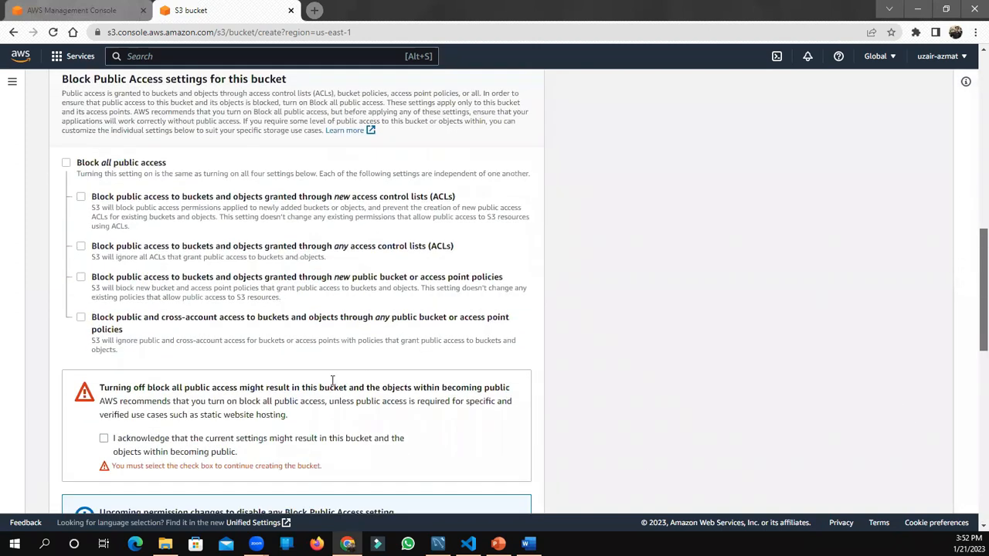
left_click(165, 427)
scroll(971, 371, "down", 3)
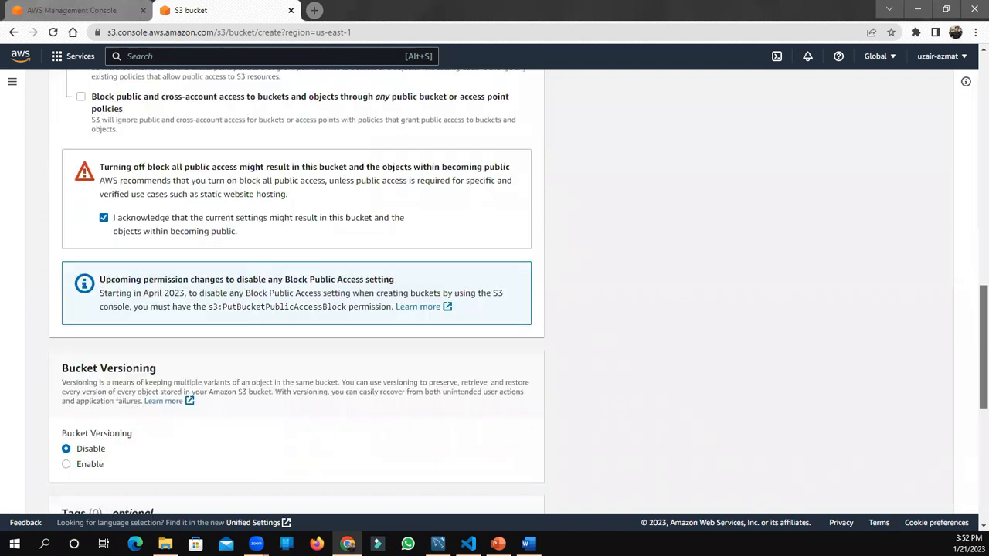
Create the bucket, keeping the default versioning and encryption settings.
key("ctrl+u")
left_click(232, 10)
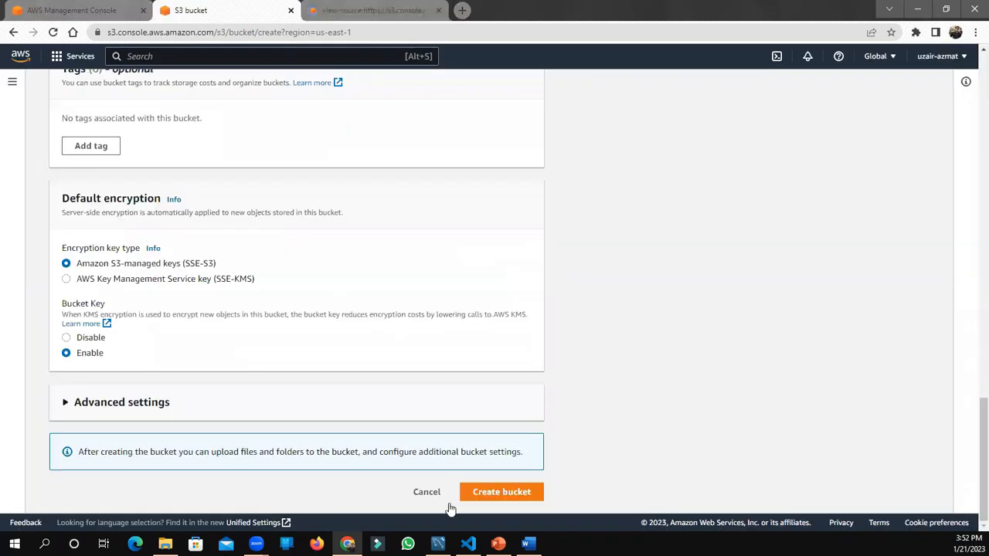
left_click(482, 495)
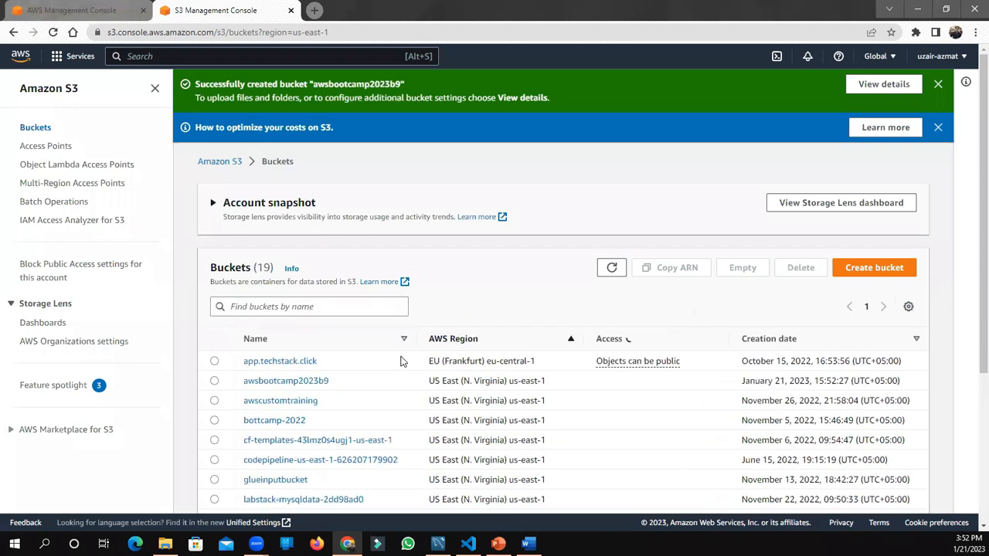
Open the awsbootcamp2023b9 bucket and add Yellow and White Geometric Business Facebook Cover.png from Downloads to a new upload.
left_click(302, 382)
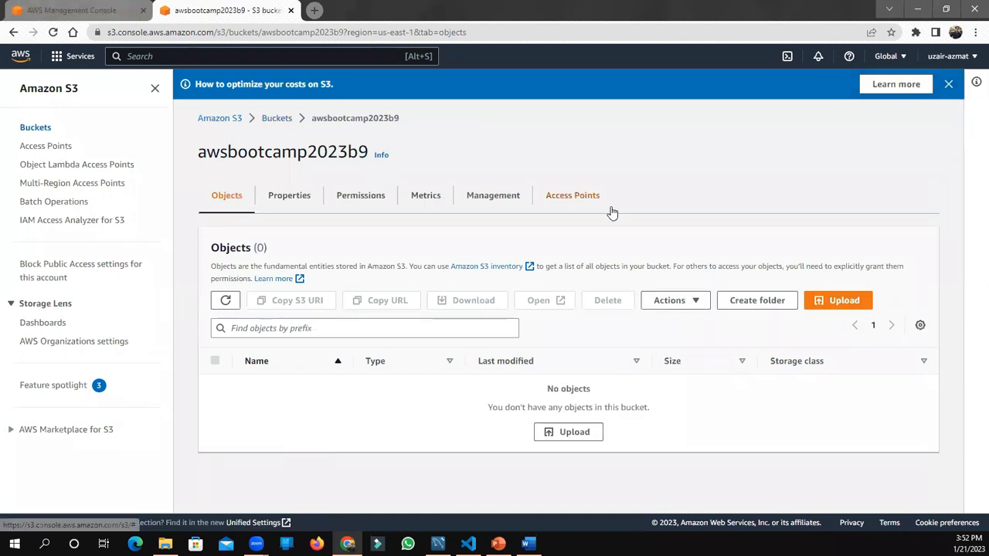
left_click(850, 301)
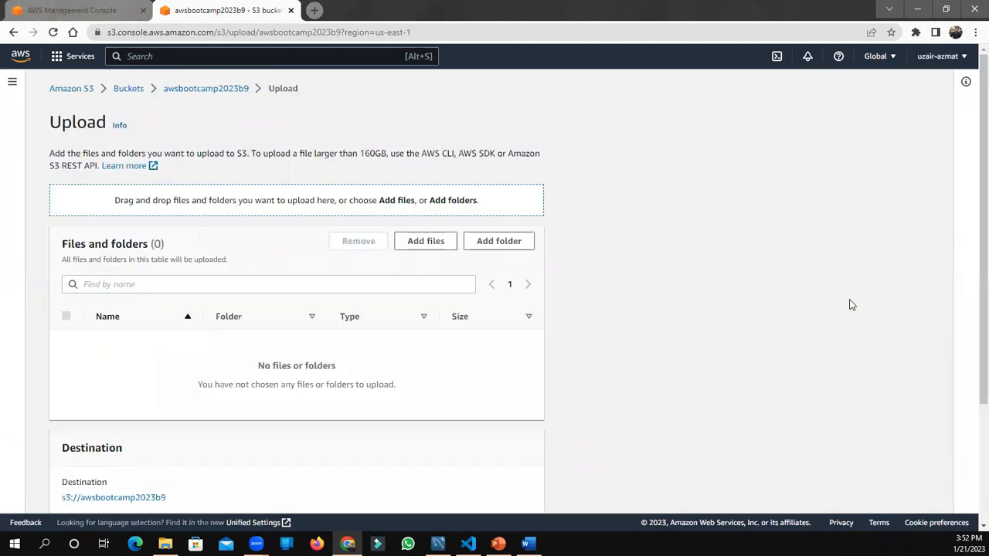
left_click(435, 246)
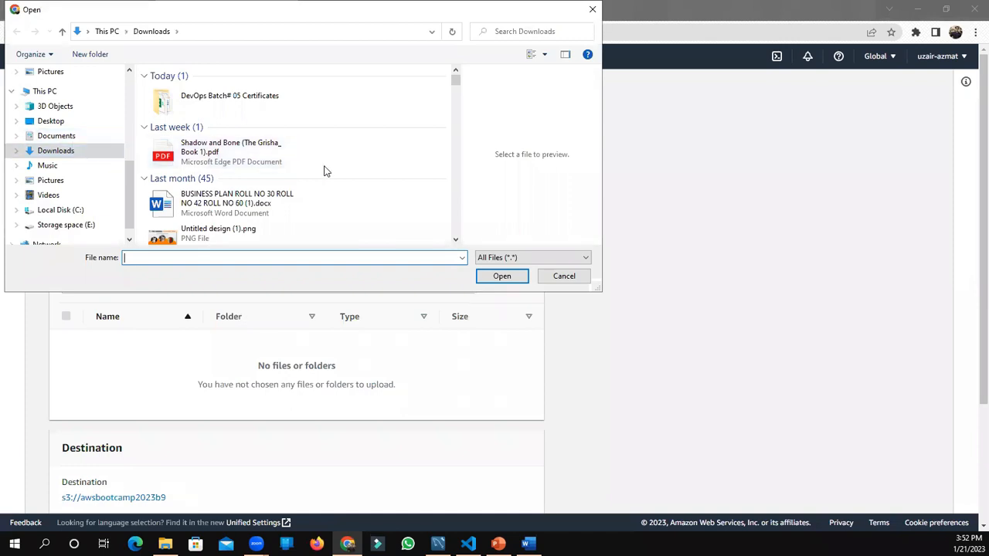
left_click(455, 239)
left_click_drag(455, 239, 455, 240)
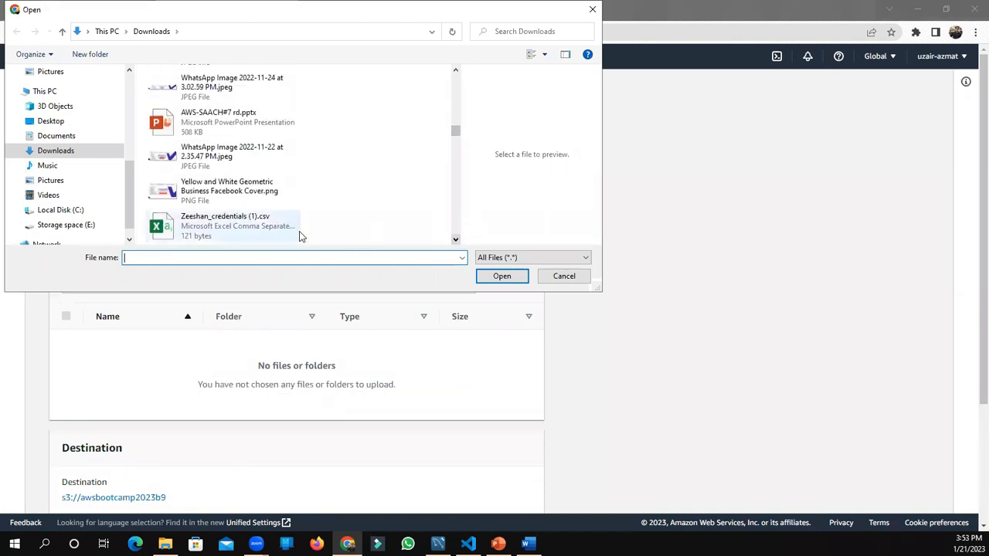
double_click(242, 186)
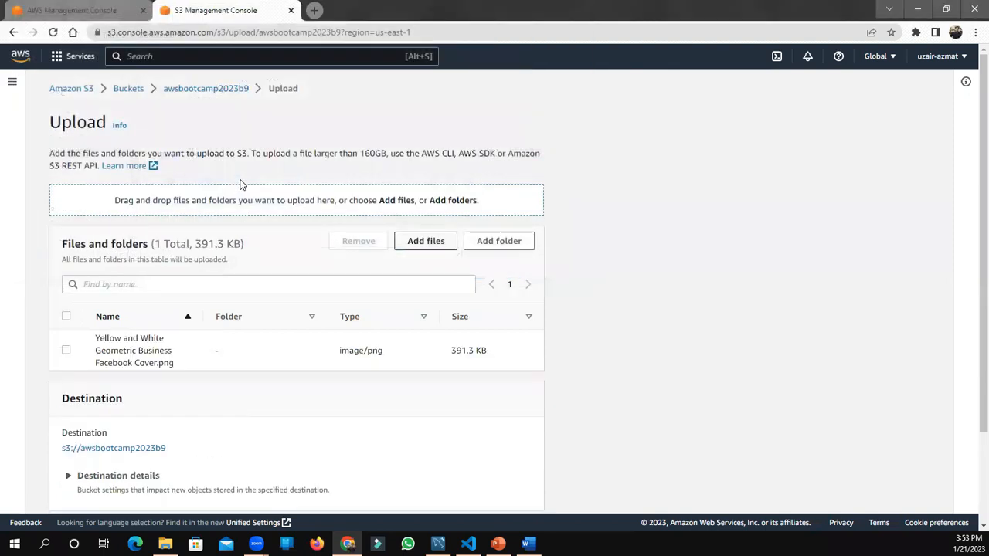
Upload the added PNG file to the bucket and close the upload status page.
scroll(773, 274, "down", 2)
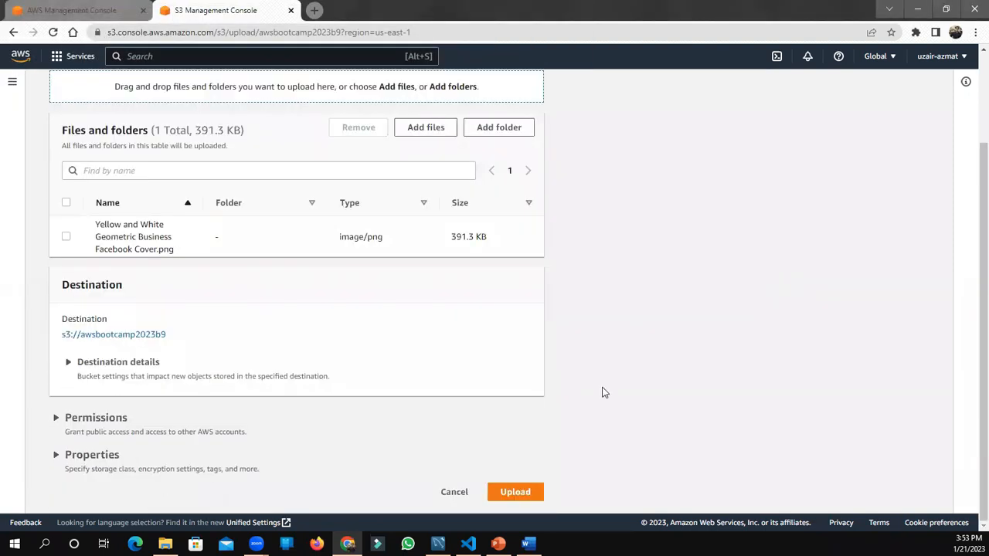
left_click(526, 491)
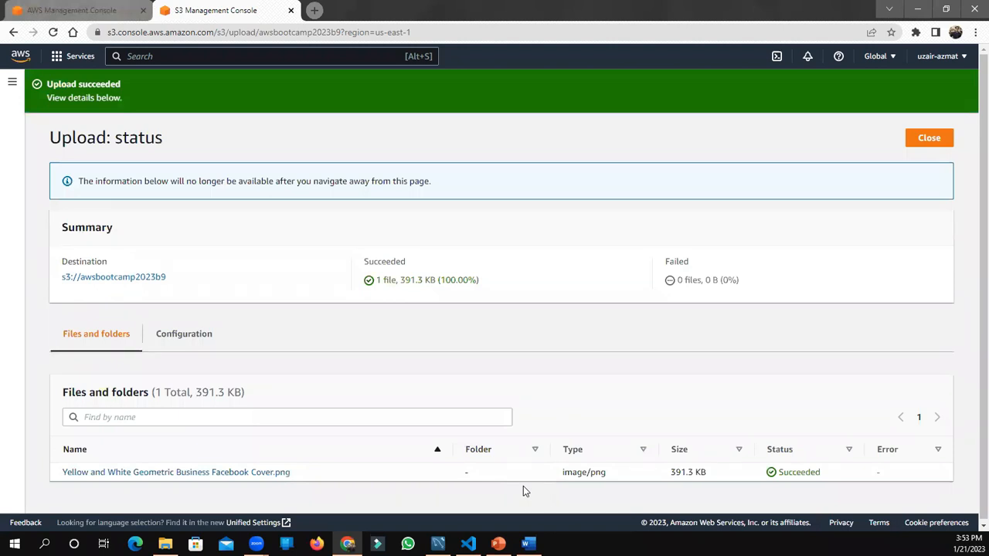
left_click(931, 138)
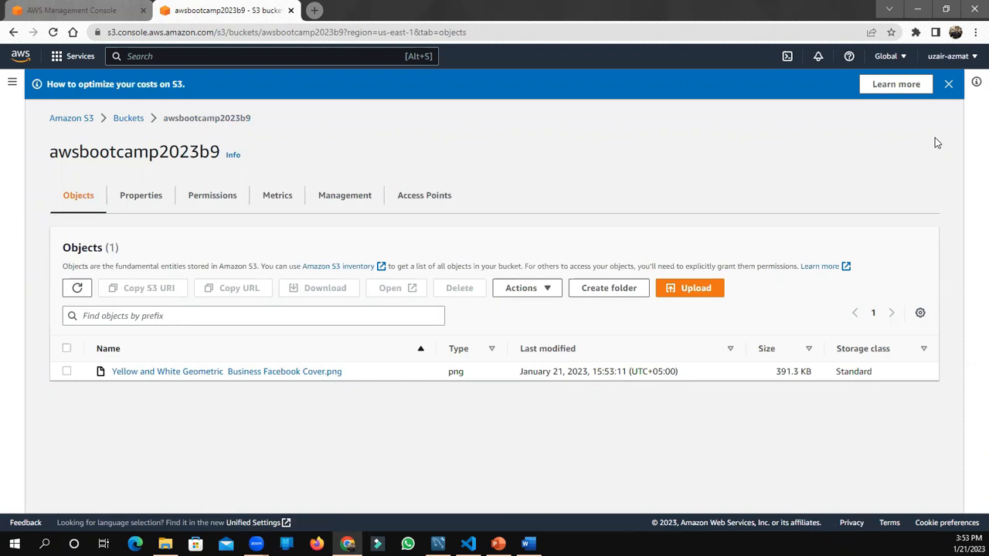
Copy the uploaded image's object URL and load it in a new browser tab to test public access.
left_click(67, 368)
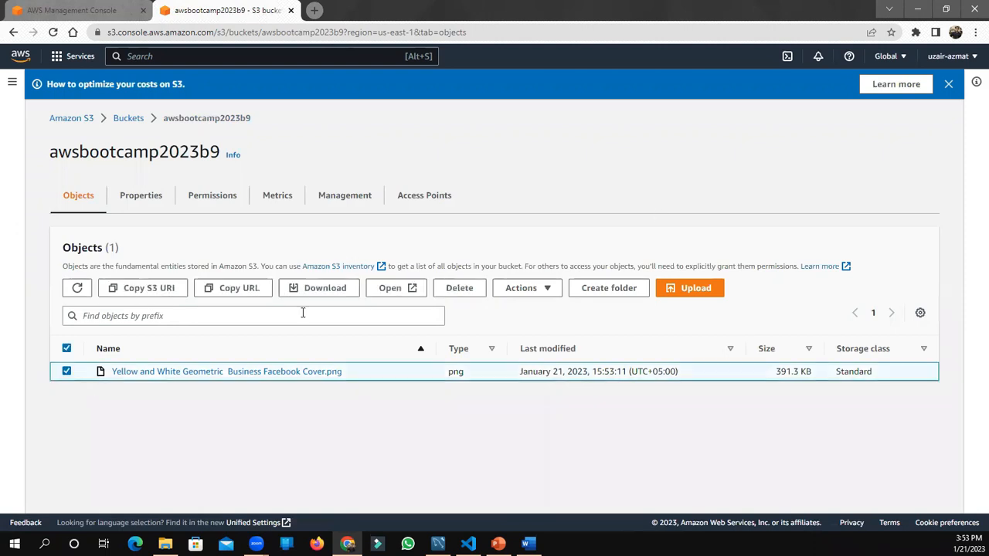
left_click(239, 297)
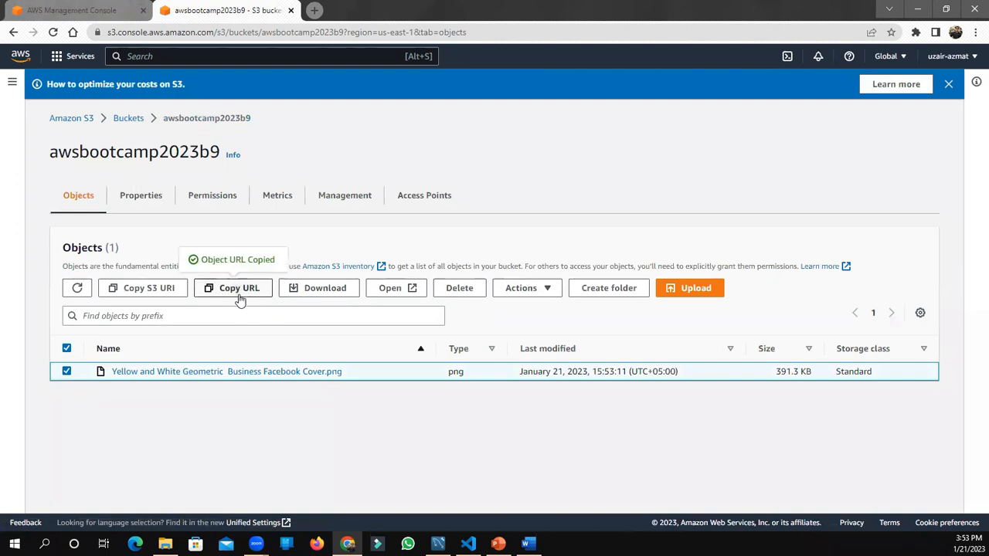
left_click(314, 9)
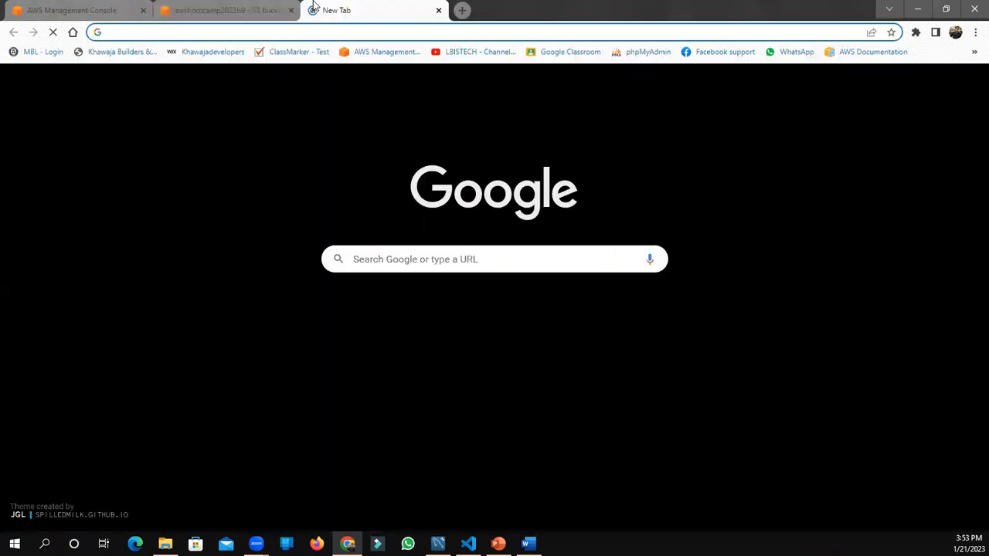
key("ctrl+v")
key("Return")
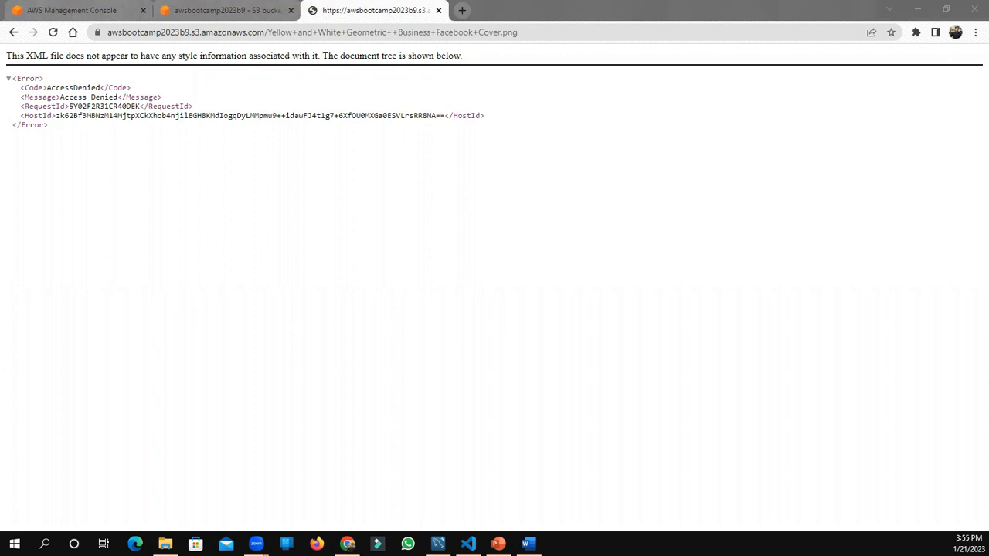
Return to the bucket's object list, check the actions available for the image, and open the image from the console.
left_click(238, 9)
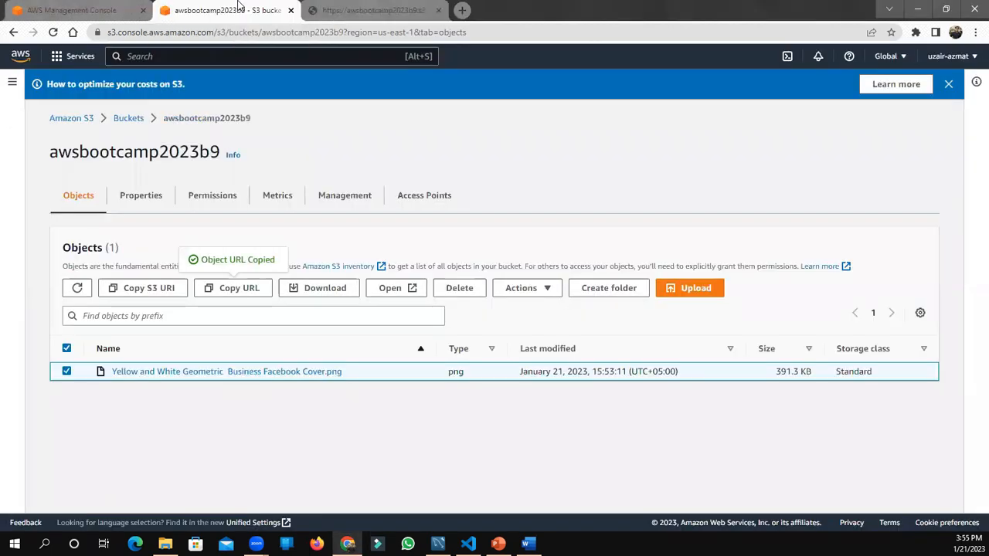
left_click(520, 286)
scroll(501, 169, "down", 2)
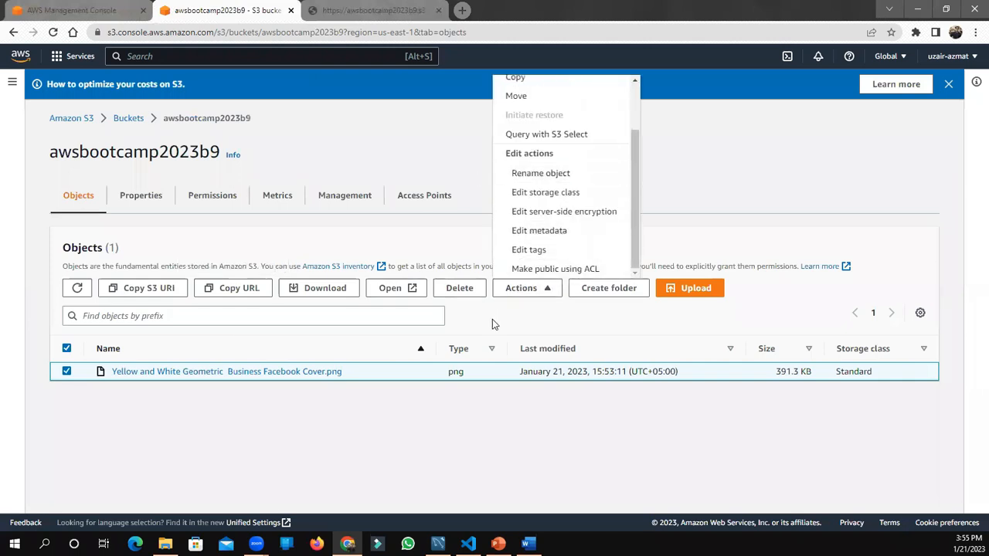
left_click(492, 319)
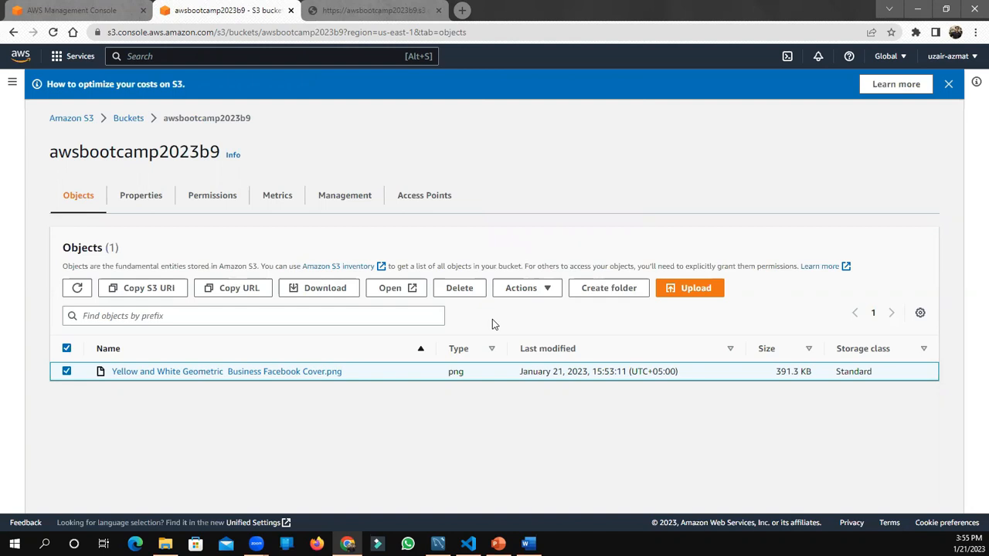
left_click(407, 291)
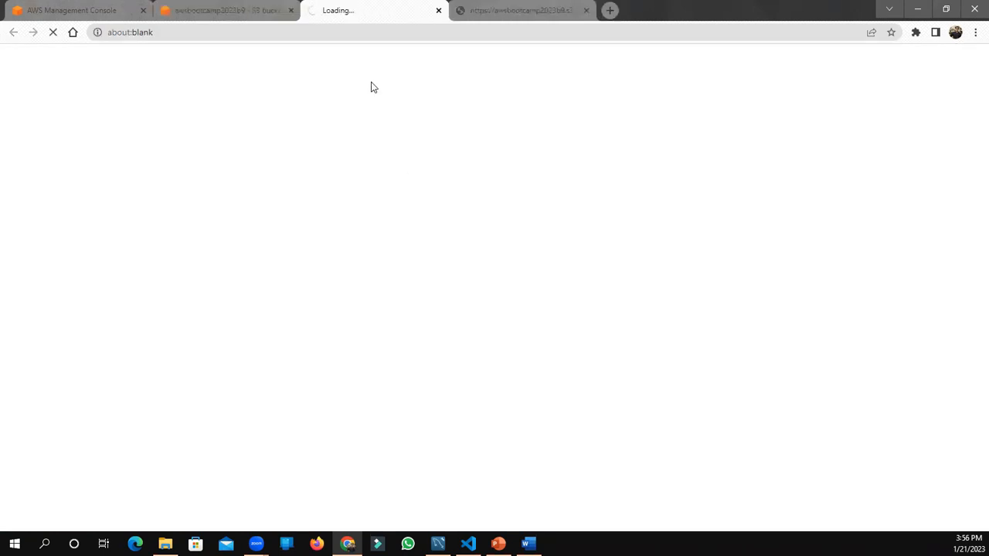